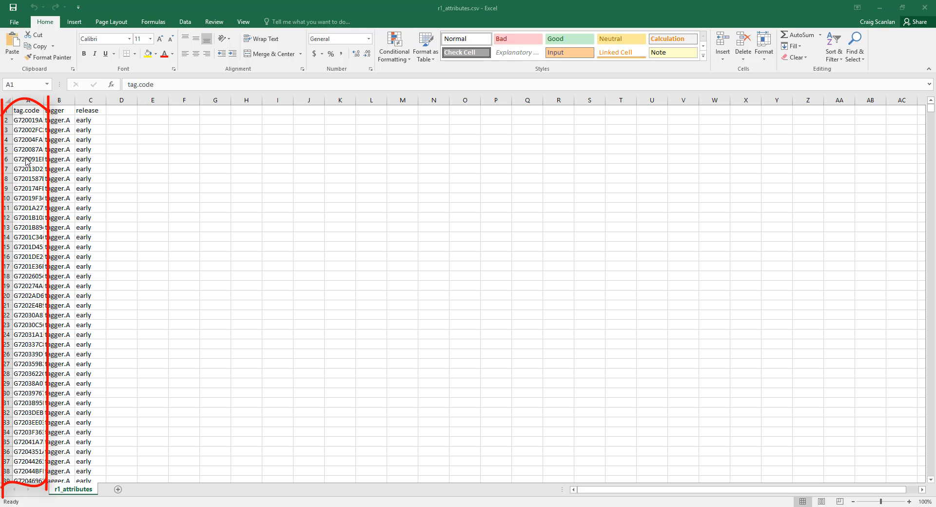
pyautogui.moveTo(930, 108)
pyautogui.mouseDown()
pyautogui.moveTo(931, 284)
pyautogui.moveTo(931, 108)
pyautogui.mouseUp()
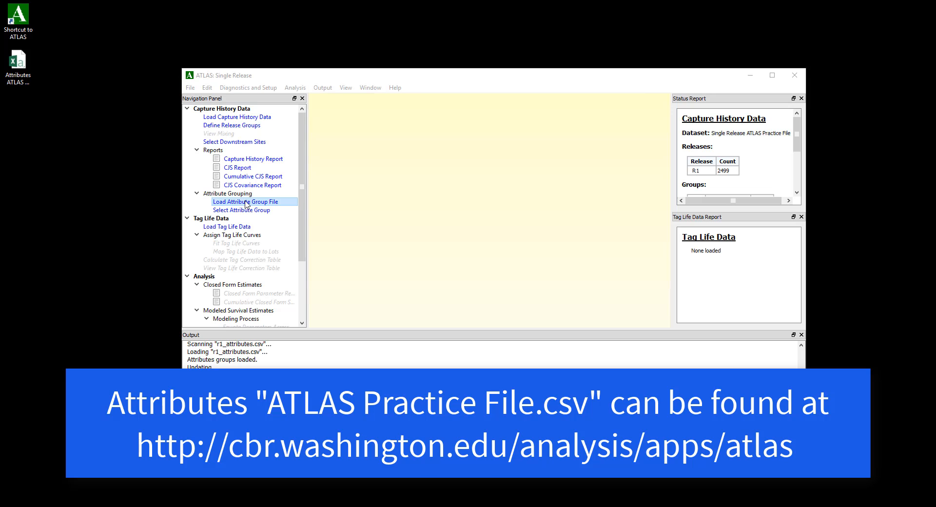
# Load "Attributes ATLAS Practice File.csv" from the Desktop as the attribute group file.
pyautogui.click(246, 202)
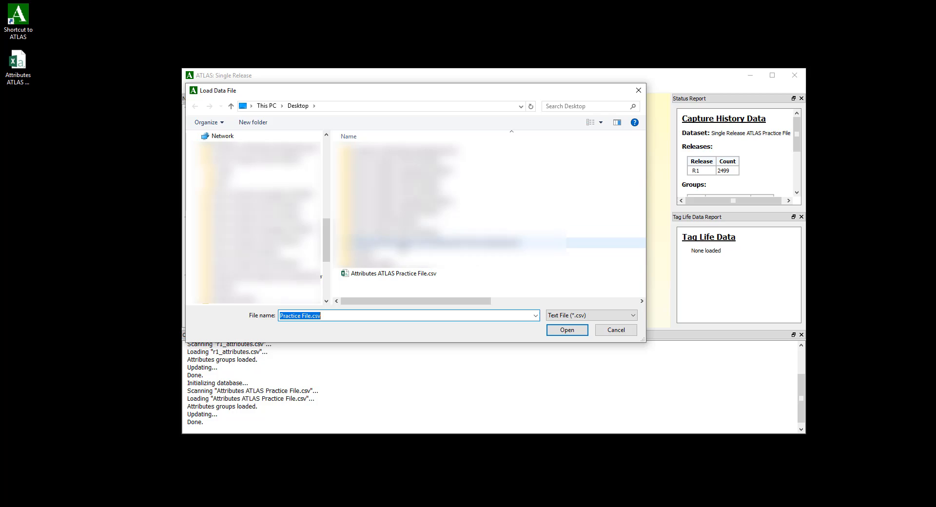
pyautogui.doubleClick(376, 274)
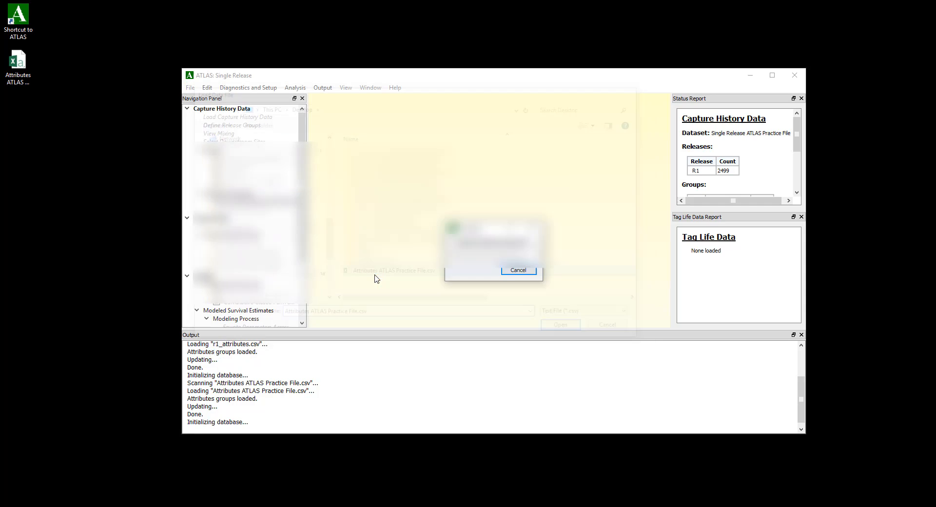
pyautogui.click(508, 270)
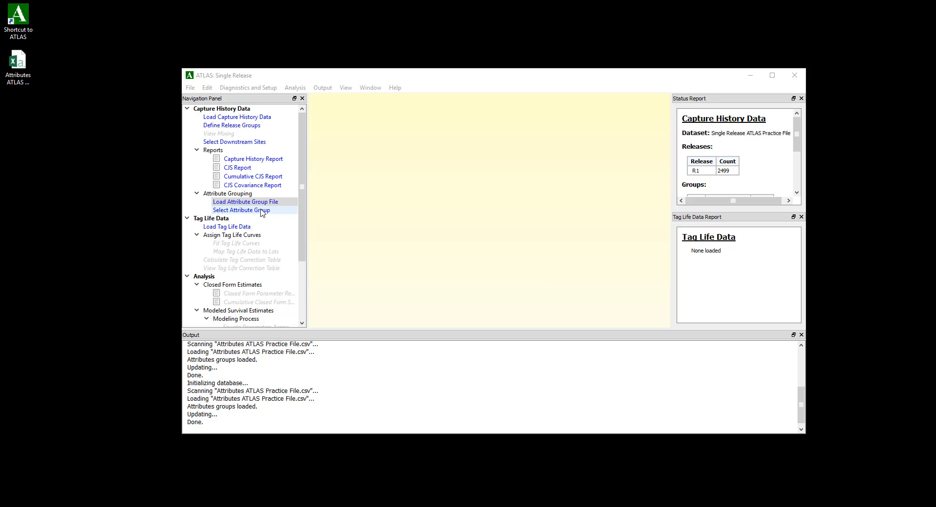
# Restrict the active attribute group to tagger.A by excluding tagger.B and tagger.C under the tagger attribute, and apply the selection.
pyautogui.click(263, 210)
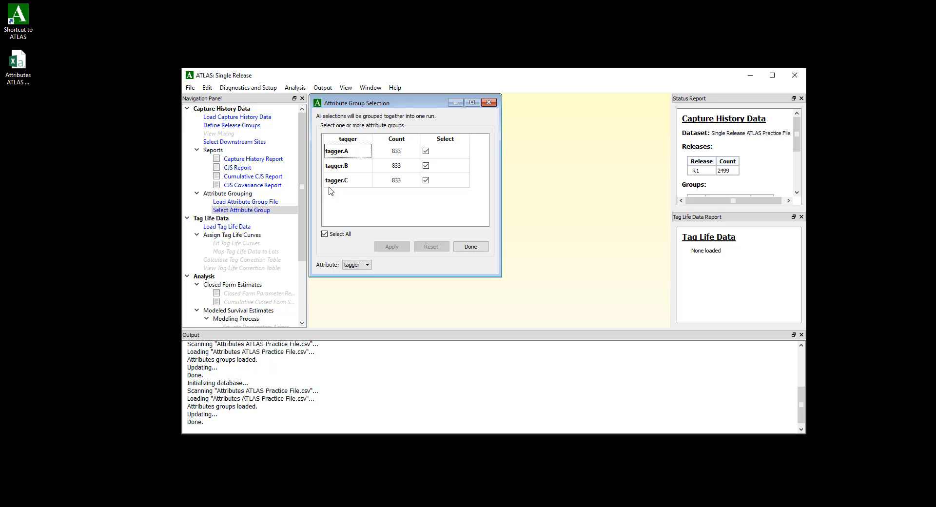
pyautogui.click(356, 264)
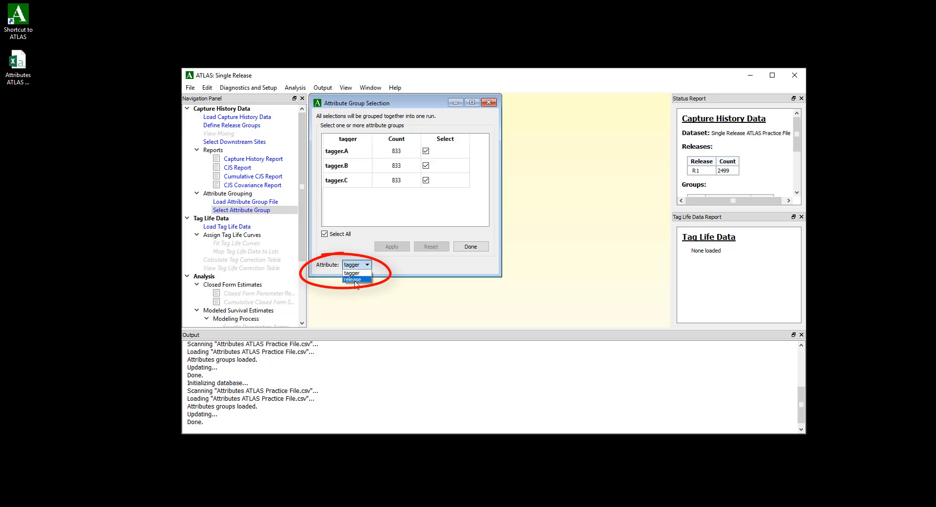
pyautogui.click(355, 238)
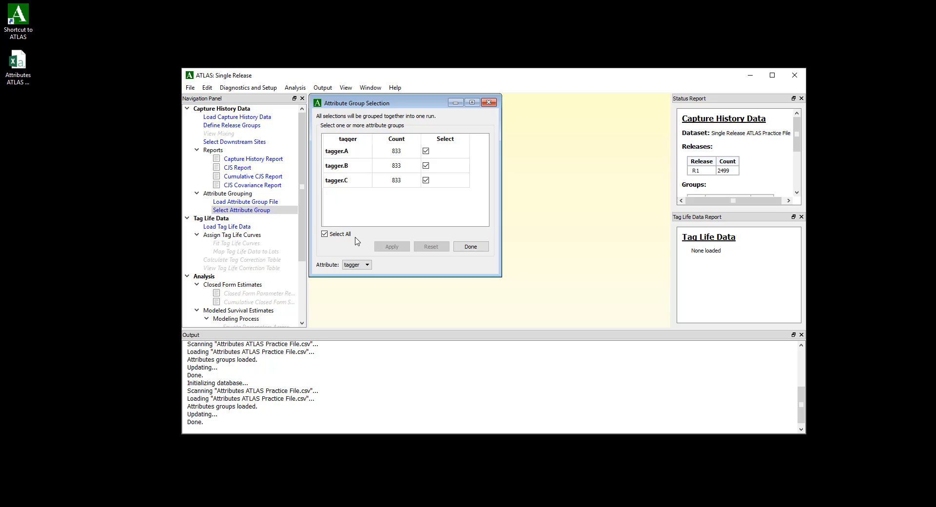
pyautogui.click(426, 180)
pyautogui.click(425, 166)
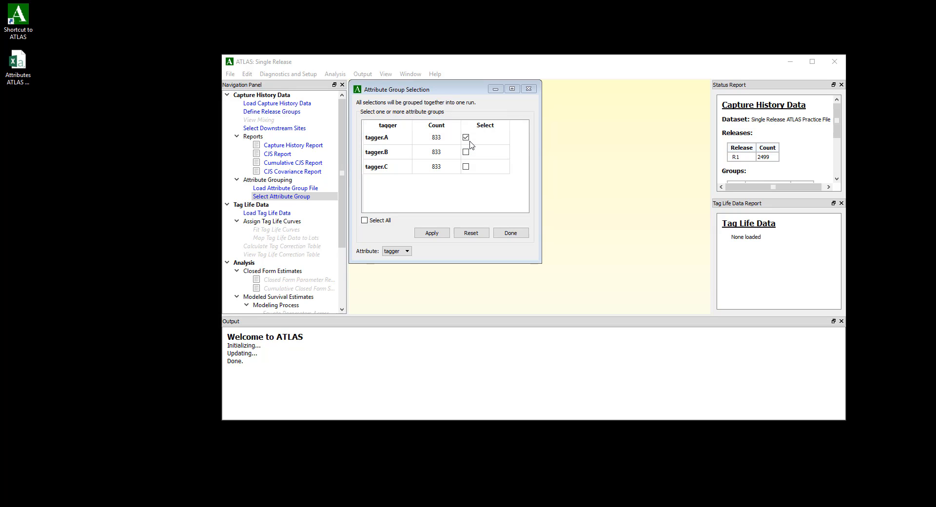
pyautogui.click(431, 233)
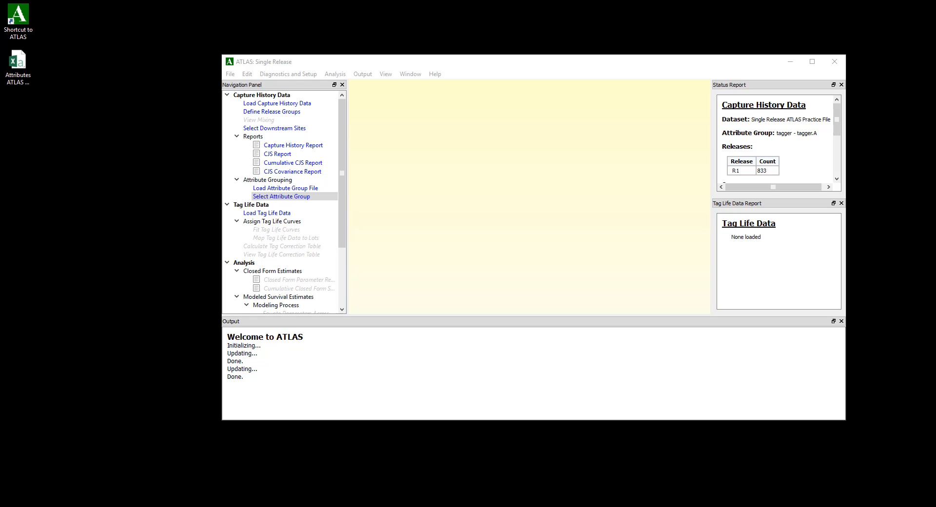
# Configure a multi-run on the tagger attribute with only tagger.A and tagger.B included, excluding tagger.C and Pool All.
pyautogui.click(343, 179)
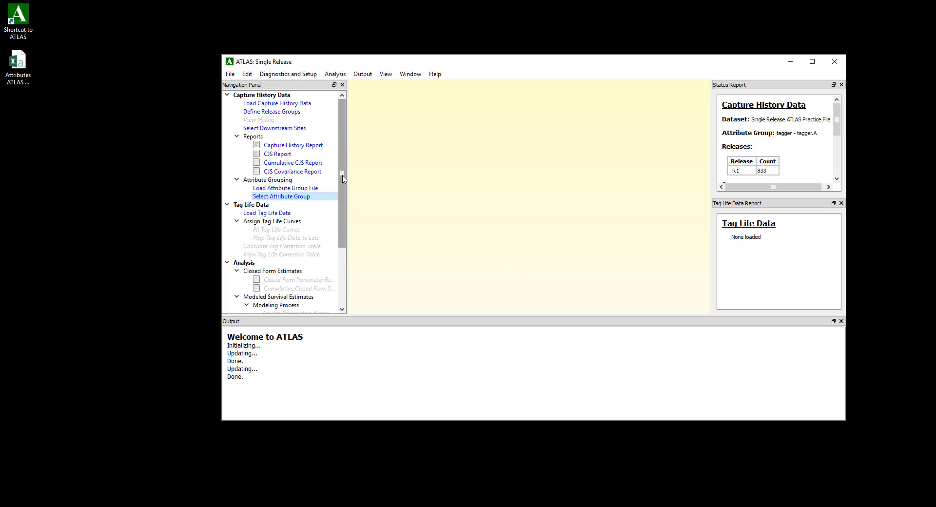
pyautogui.moveTo(342, 179); pyautogui.dragTo(342, 238)
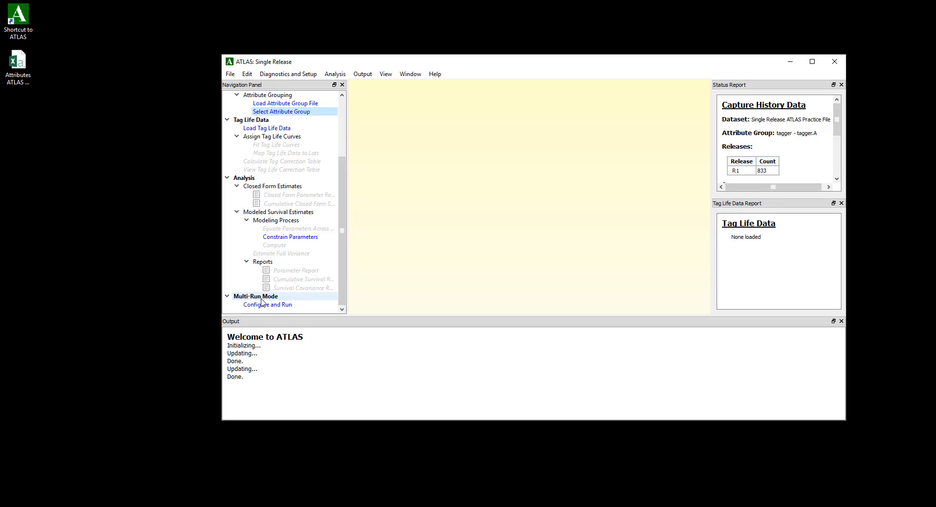
pyautogui.click(272, 305)
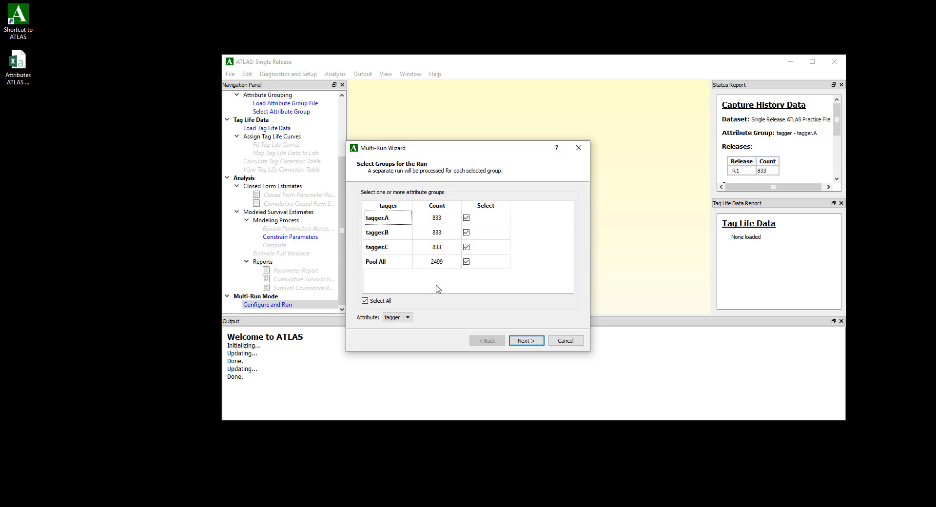
pyautogui.click(389, 319)
pyautogui.click(391, 326)
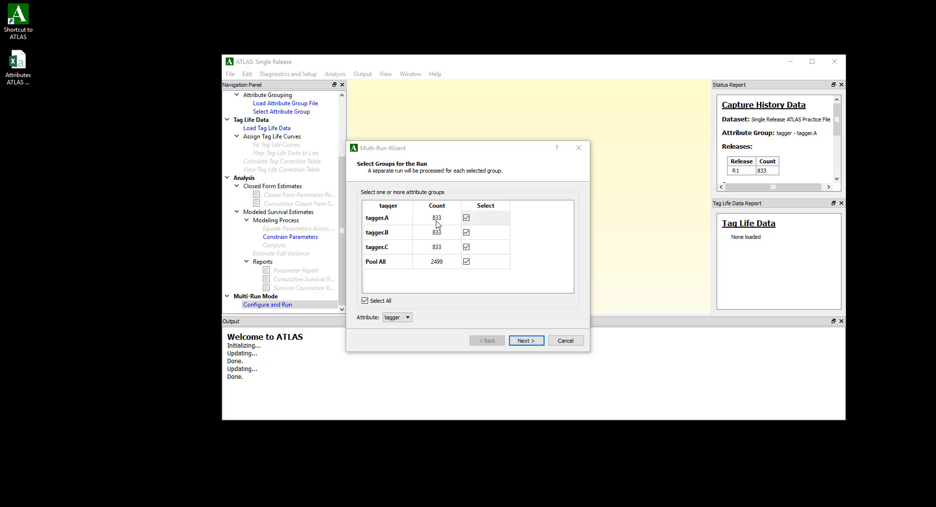
pyautogui.click(466, 247)
pyautogui.click(466, 262)
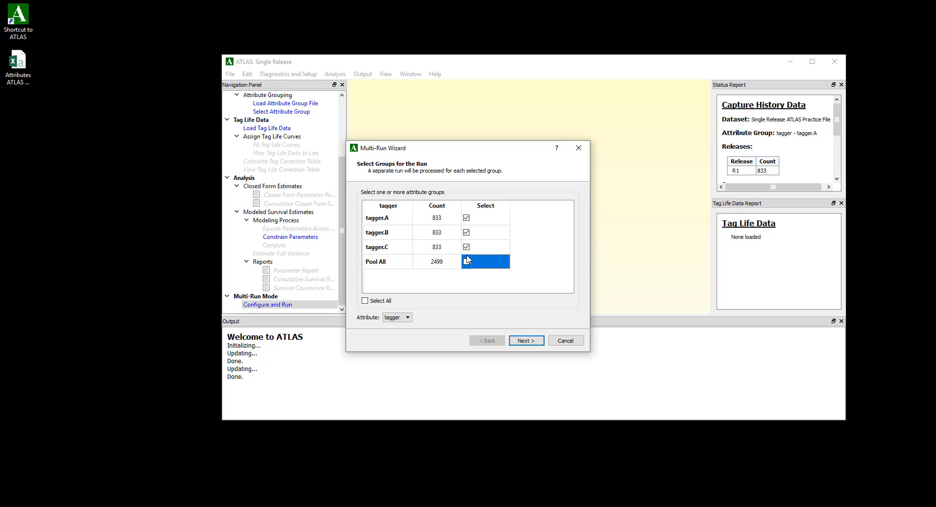
pyautogui.click(466, 248)
pyautogui.click(468, 262)
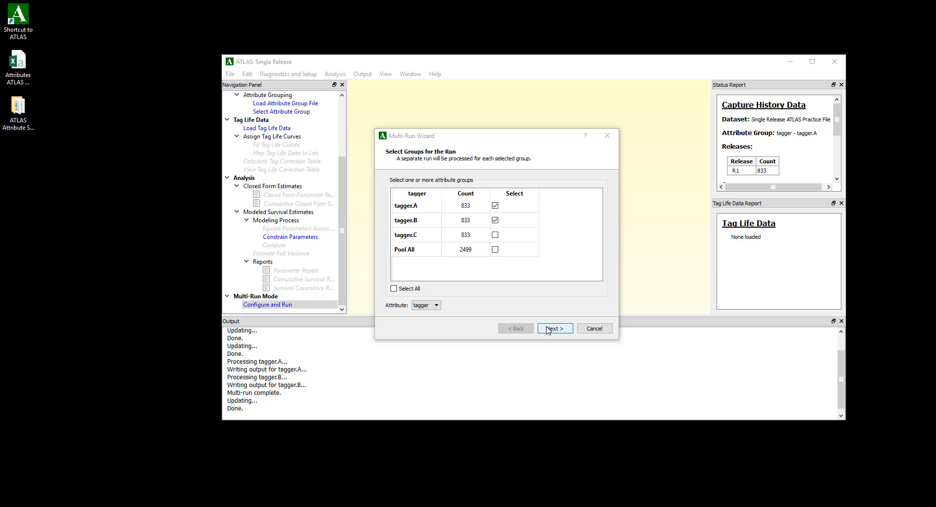
# Run the multi-run with Capture Histories, CJS Estimates and CJS Cumulative Survival Estimates output to the Desktop folder "ATLAS Attribute Specific Files".
pyautogui.click(548, 330)
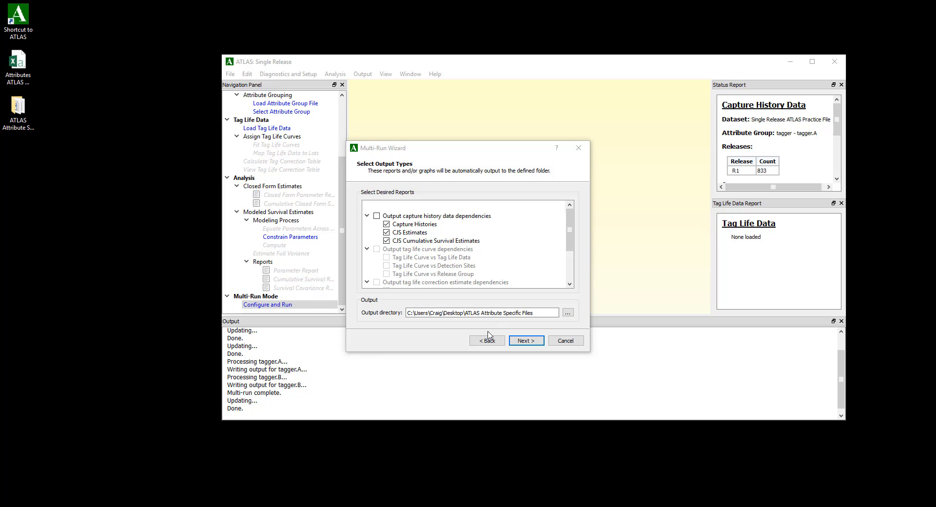
pyautogui.click(529, 341)
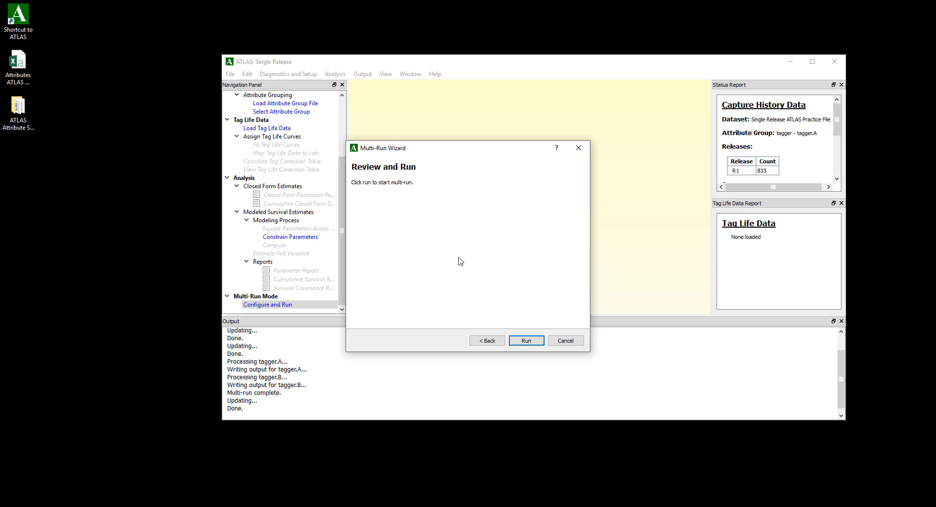
pyautogui.click(527, 340)
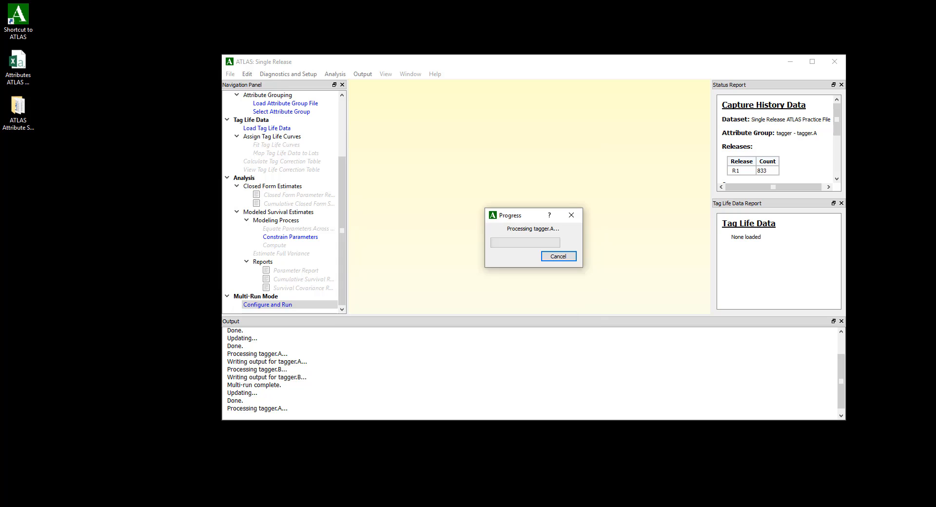
pyautogui.click(559, 255)
# Open "Single Release ATLAS Practice File_tagger.A_CaptHist.rtf" from the output folder in Word and examine its capture history counts and configuration table.
pyautogui.doubleClick(15, 111)
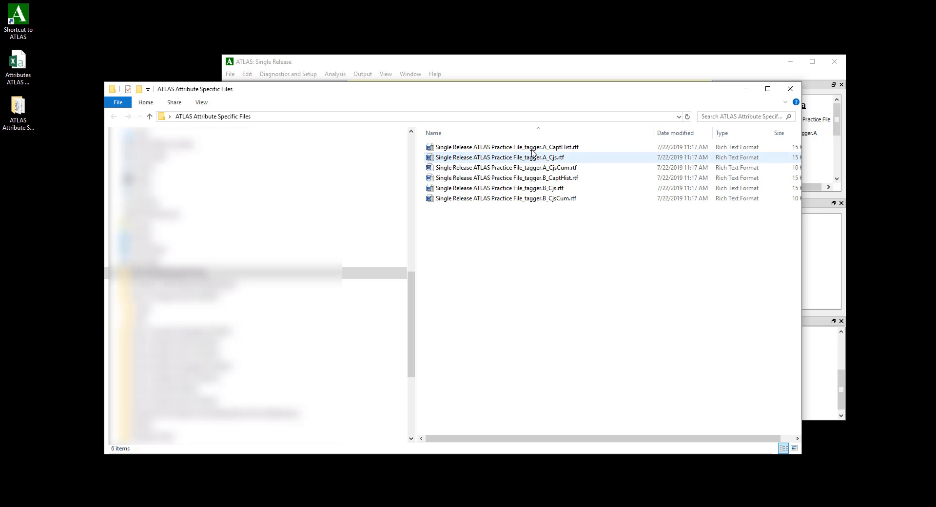
pyautogui.doubleClick(497, 148)
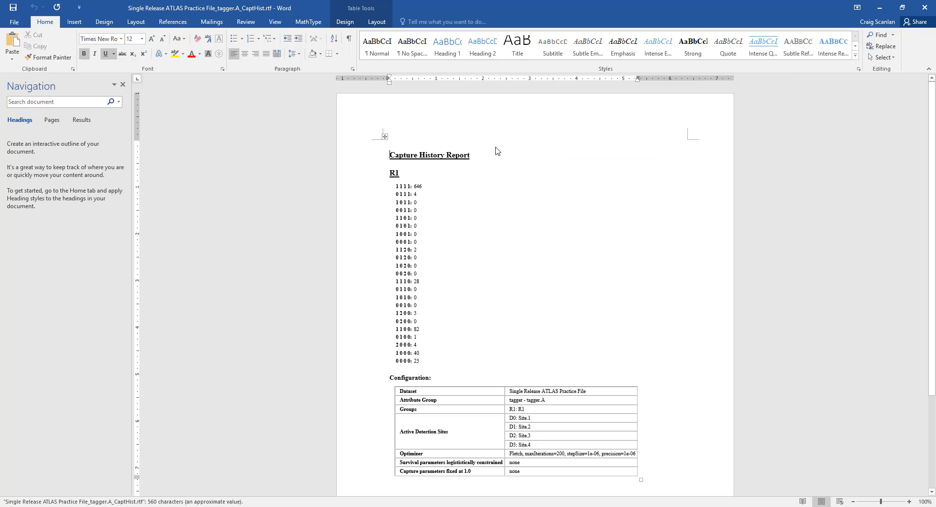
pyautogui.scroll(-3, 577, 291)
pyautogui.scroll(3, 577, 291)
pyautogui.scroll(-5, 577, 291)
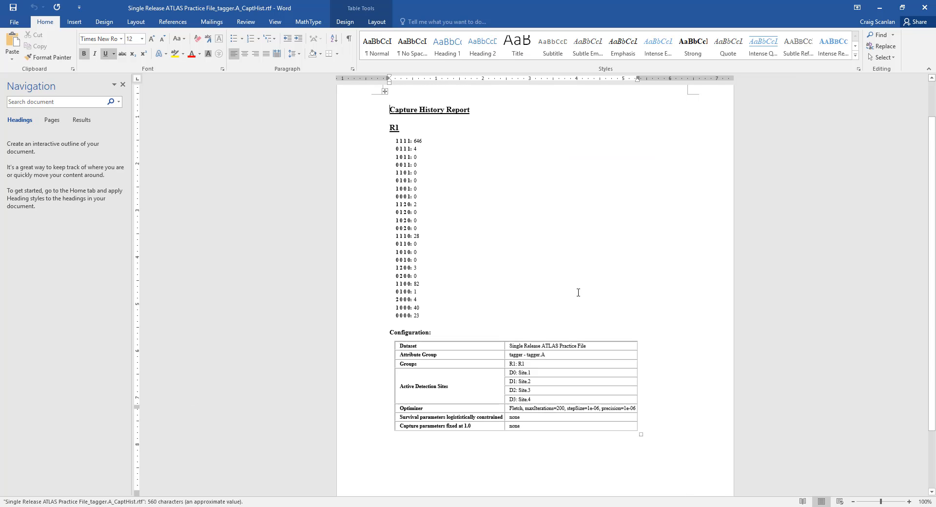
pyautogui.scroll(5, 577, 291)
pyautogui.scroll(-1, 577, 291)
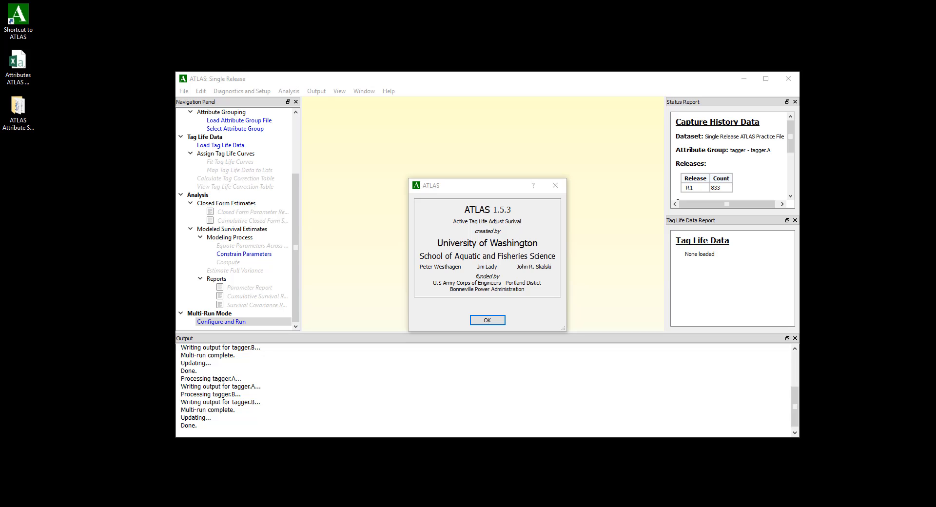